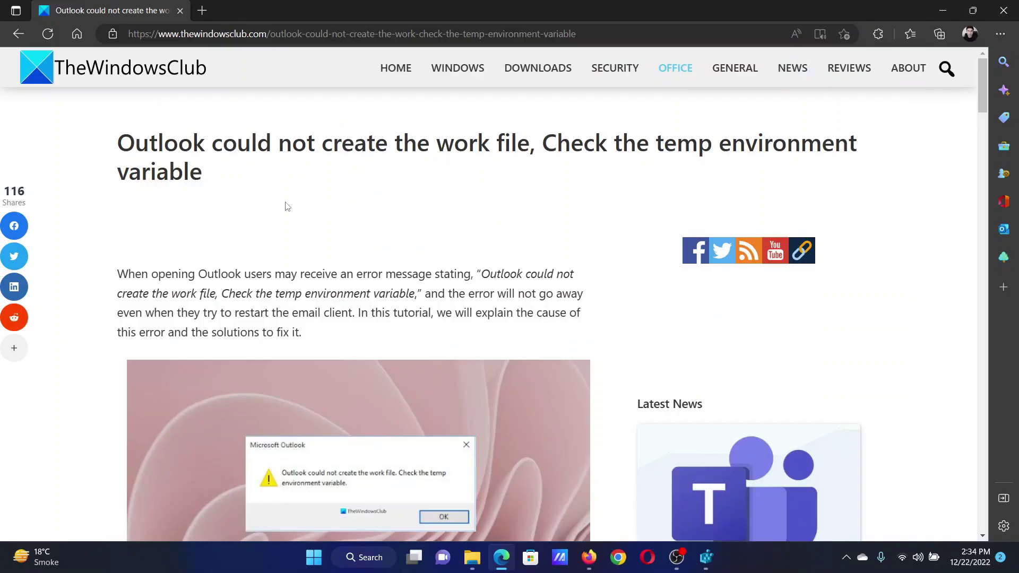
Step: Highlight the headline of TheWindowsClub's Outlook work-file error article
drag(128, 142, 677, 159)
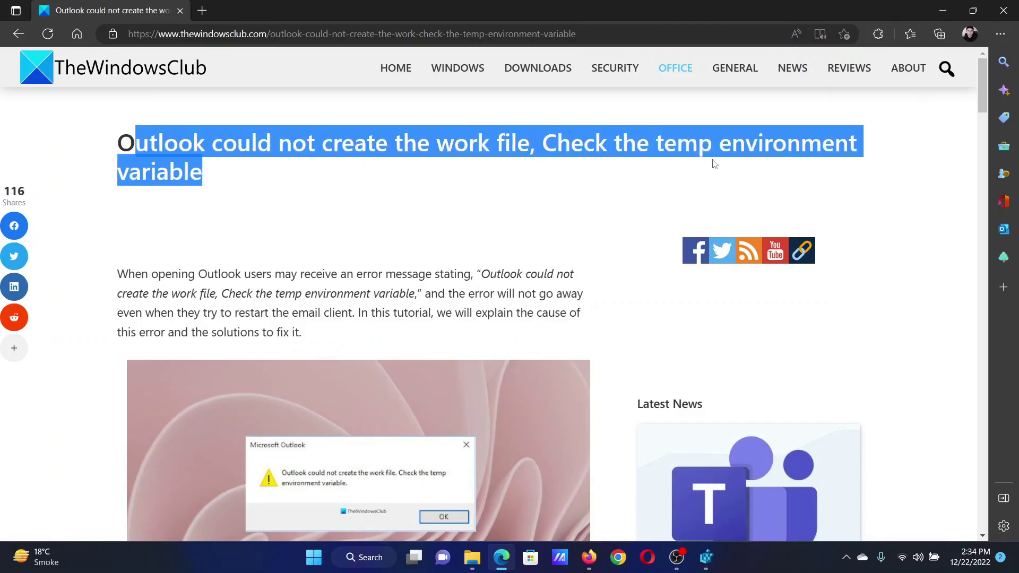
Step: Clear the headline selection and bring up the Run dialog with regedit entered
click(394, 221)
scroll(390, 239, down, 5)
scroll(386, 316, down, 2)
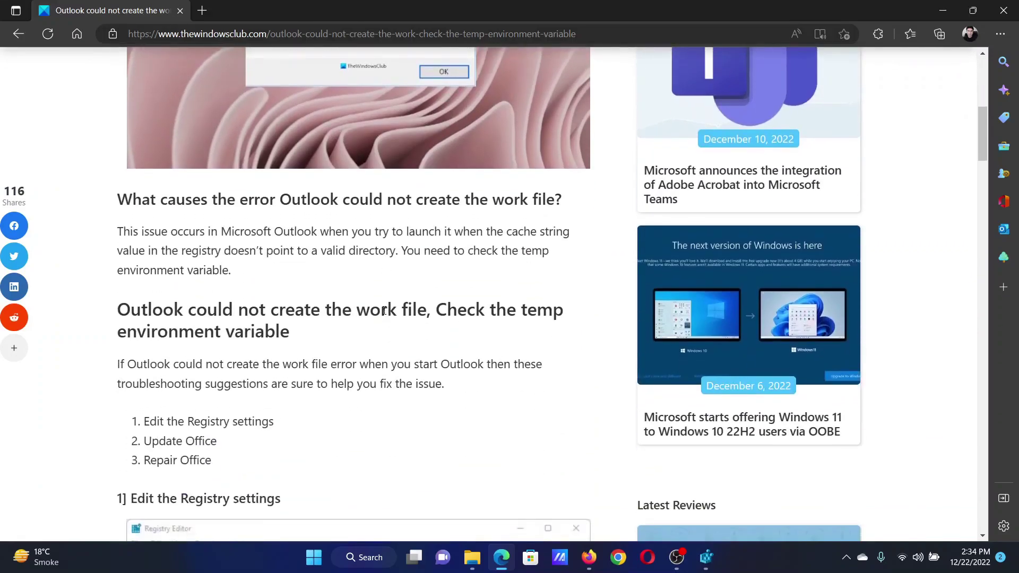
scroll(385, 311, down, 4)
scroll(385, 311, down, 1)
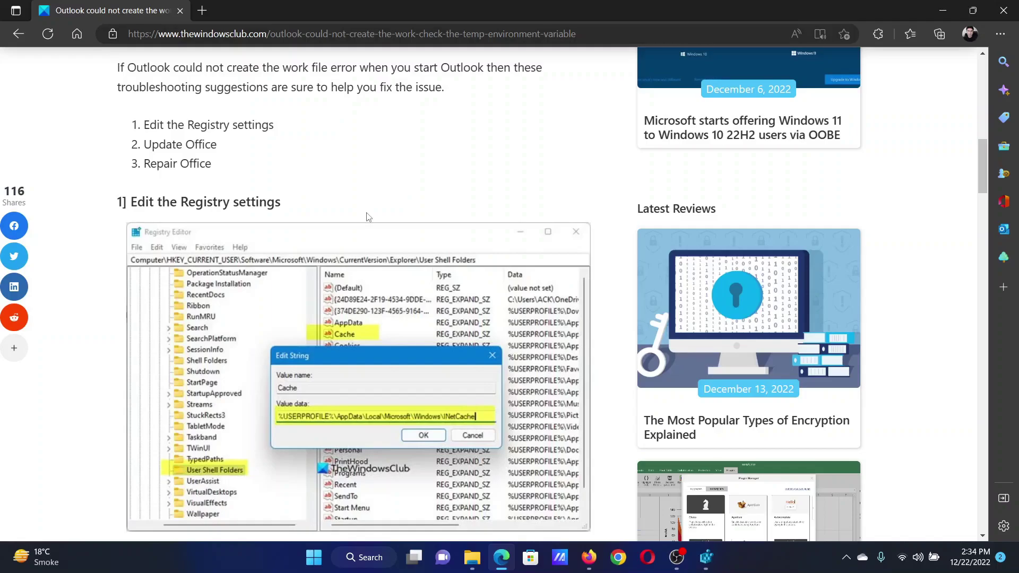
key(super+r)
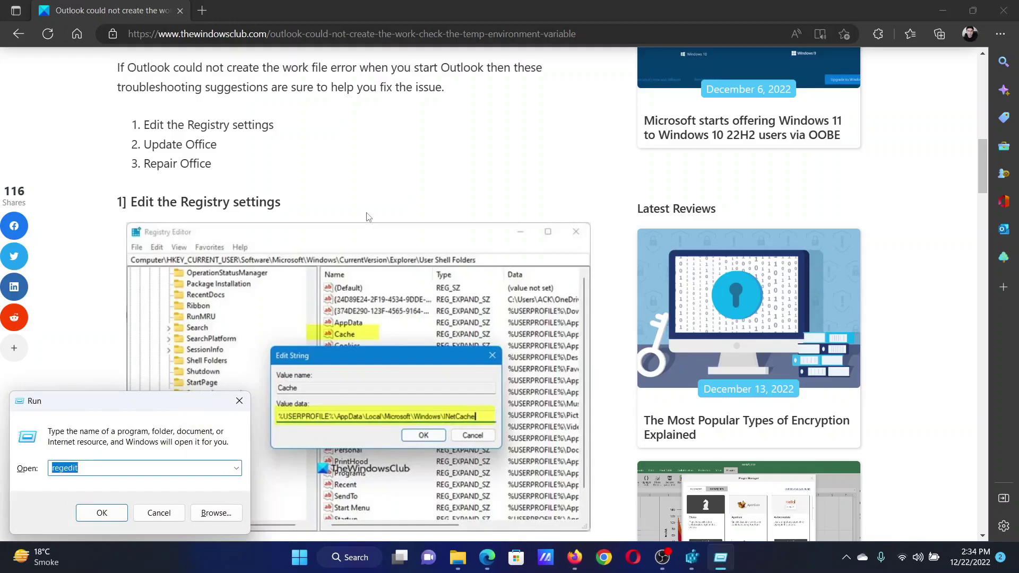
key(End)
Step: Launch Registry Editor and edit the Cache value's INetCache data under User Shell Folders
click(692, 557)
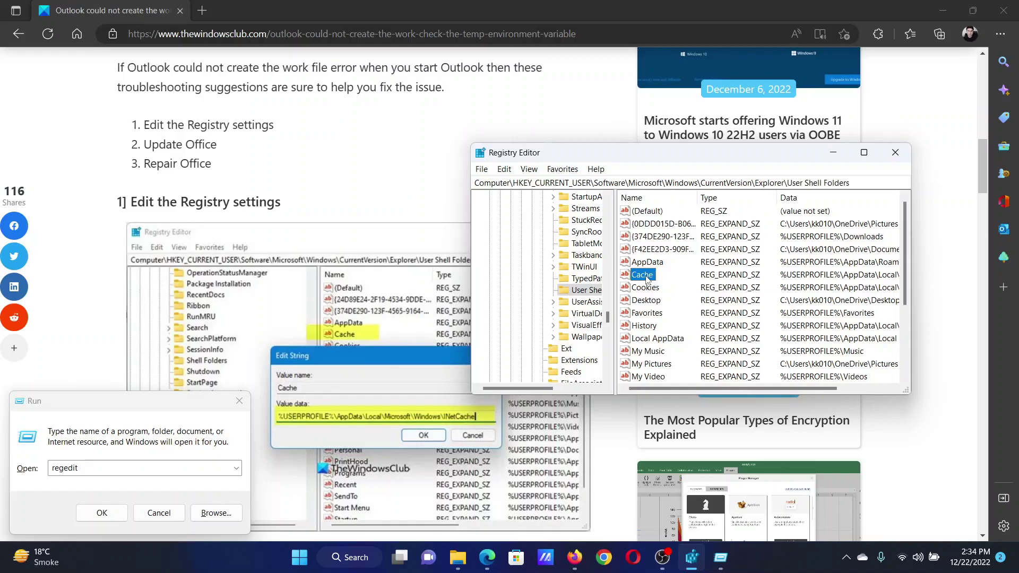
right_click(646, 279)
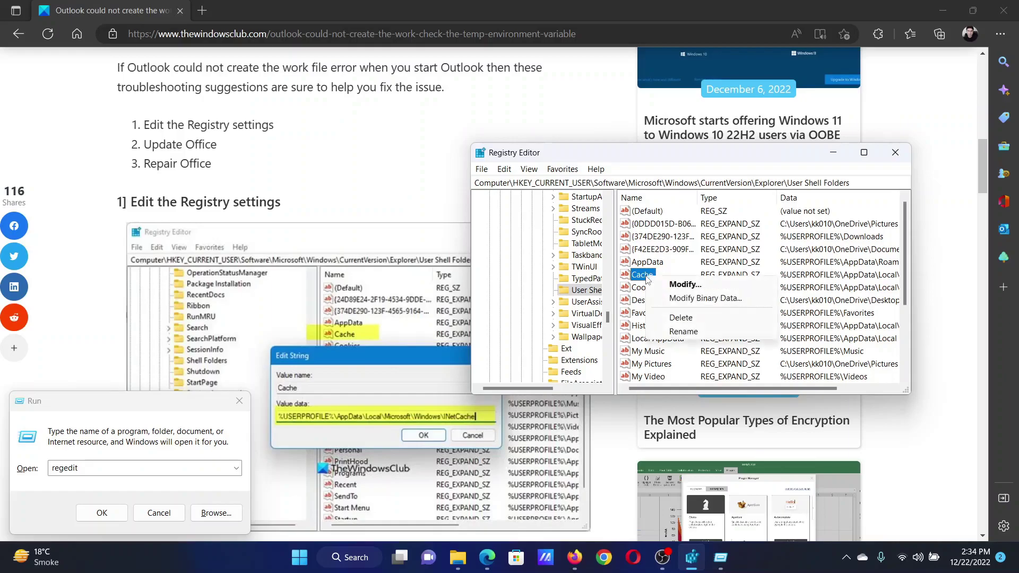
click(684, 285)
click(608, 276)
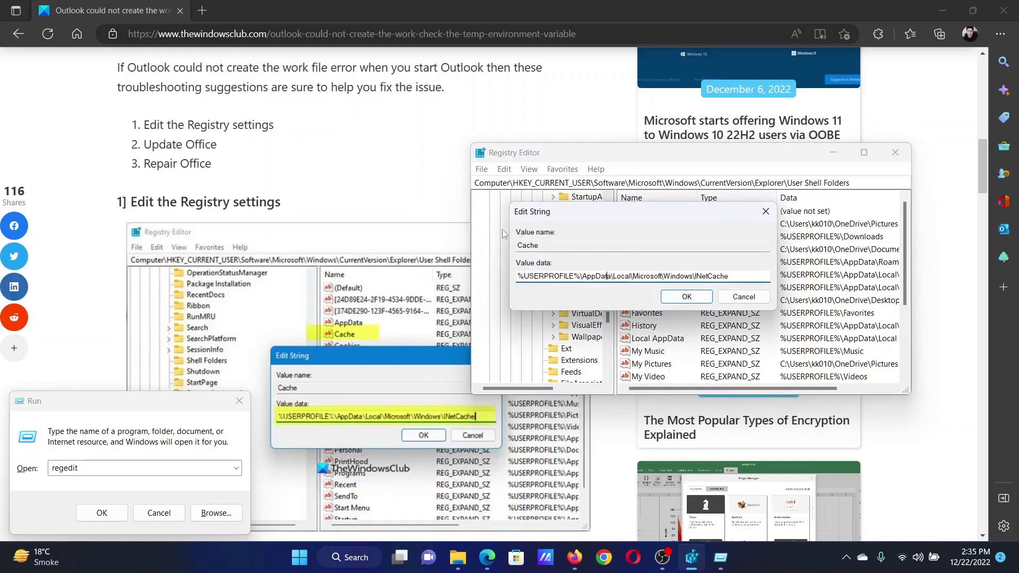
scroll(390, 299, down, 10)
scroll(390, 298, up, 5)
scroll(389, 298, down, 3)
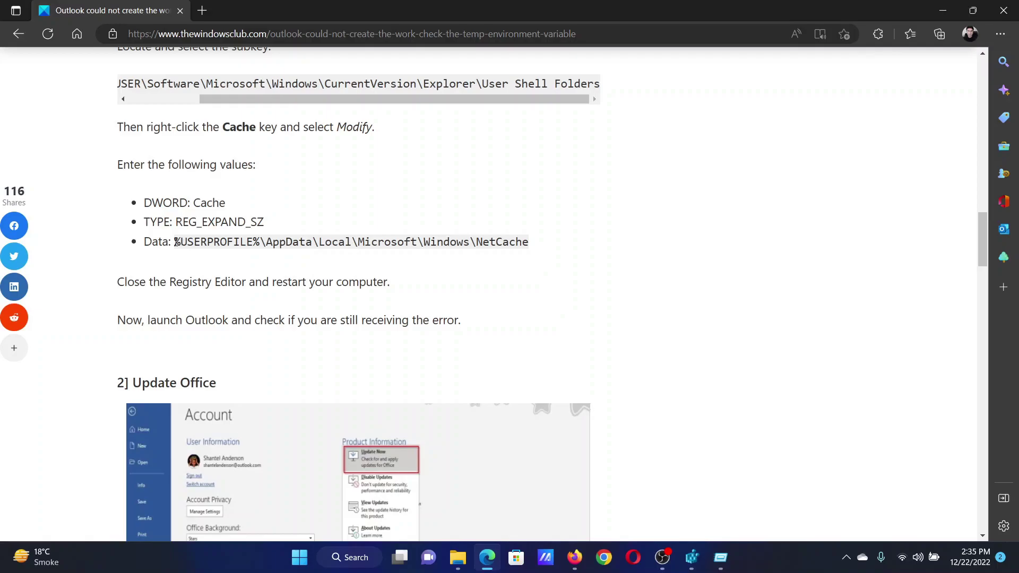
Step: Copy the NetCache data path from the article
drag(174, 241, 530, 238)
right_click(527, 241)
click(557, 233)
Step: Confirm the Cache value's new data and close Registry Editor
click(692, 557)
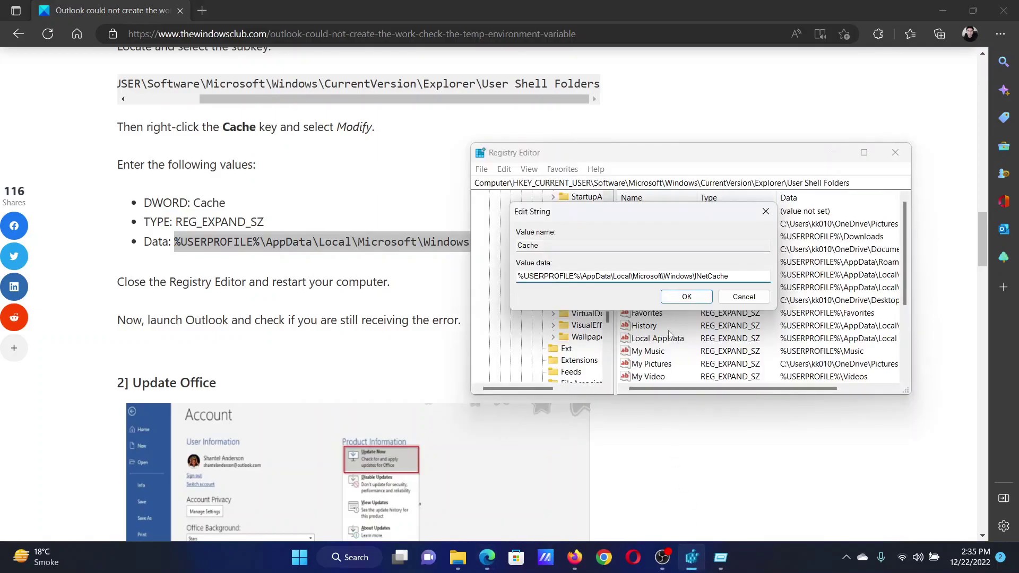
click(686, 297)
click(898, 157)
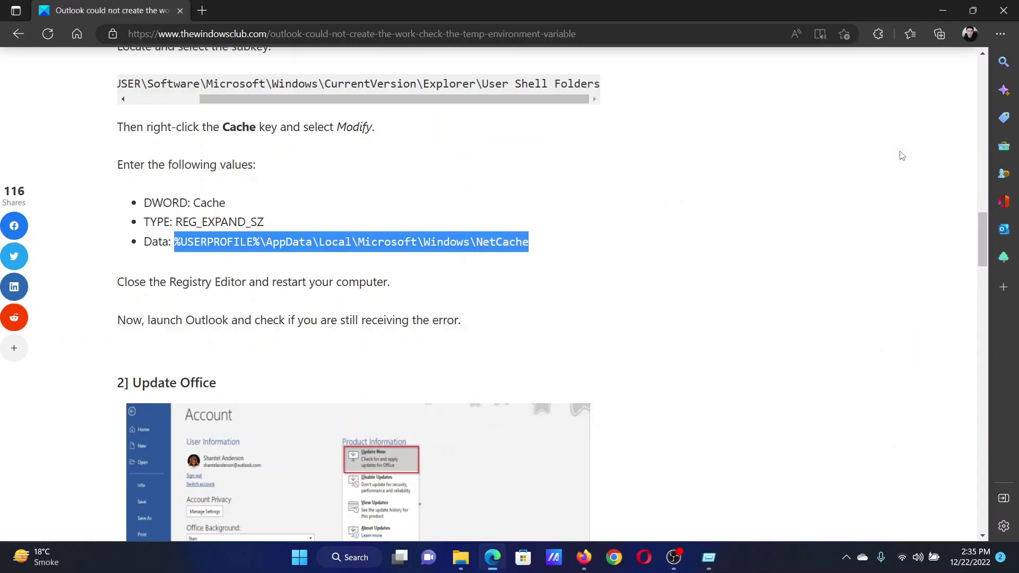
Step: Return to the page top and select the entire Outlook work-file article headline
drag(981, 237, 981, 70)
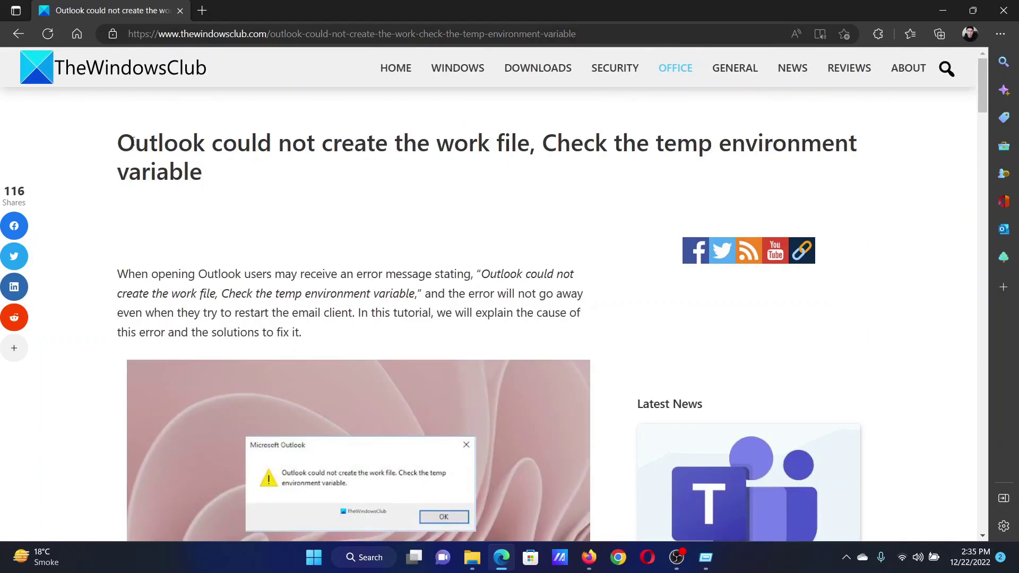
triple_click(127, 143)
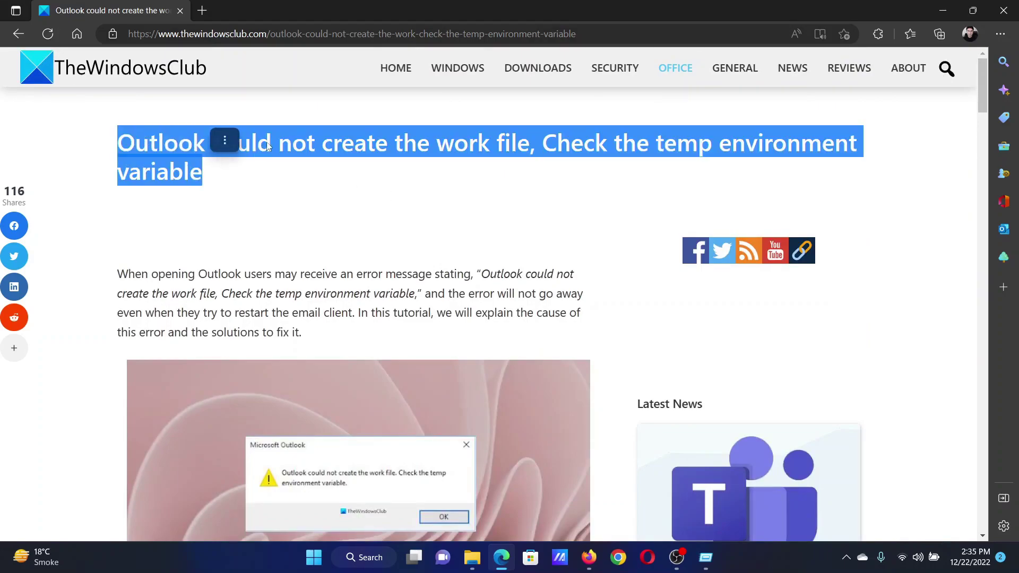